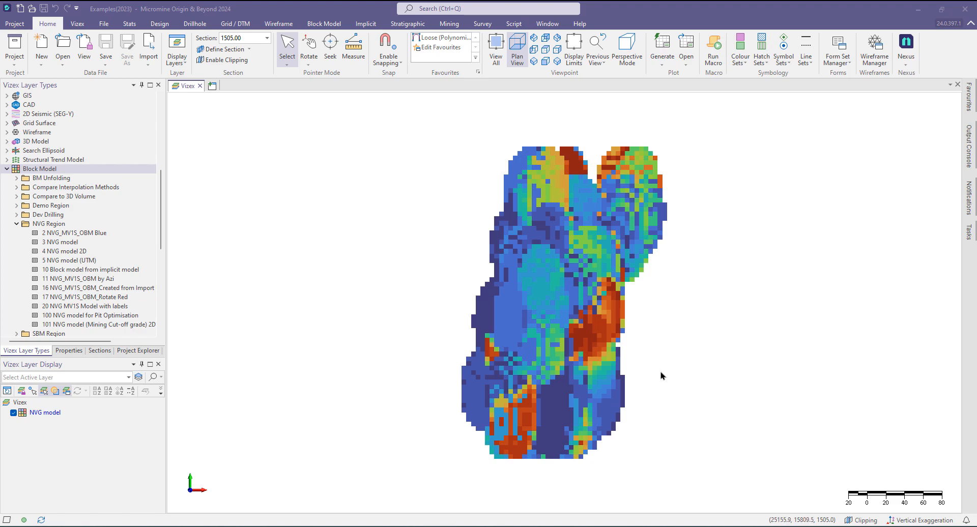
Open the block model file used by the NVG model layer in the file editor
middle_click_drag(661, 375, 863, 231)
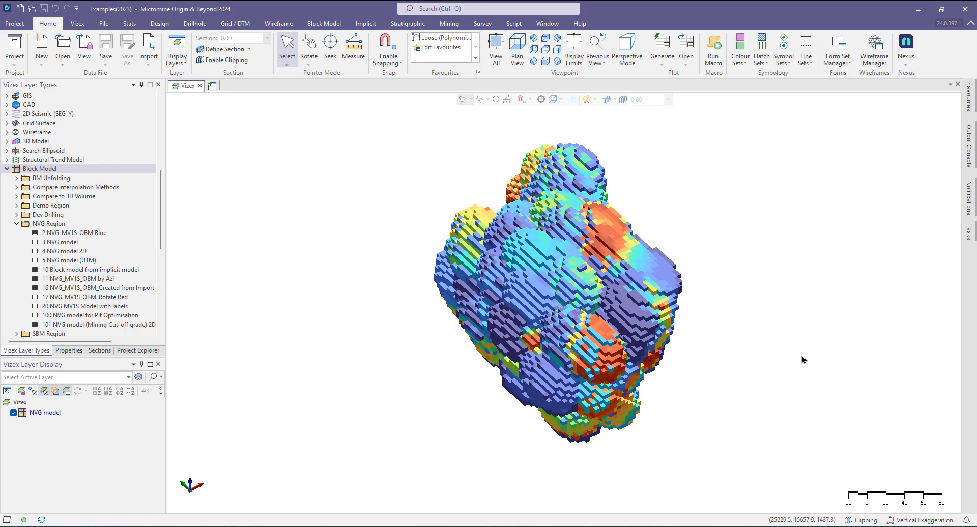
middle_click_drag(686, 311, 776, 304)
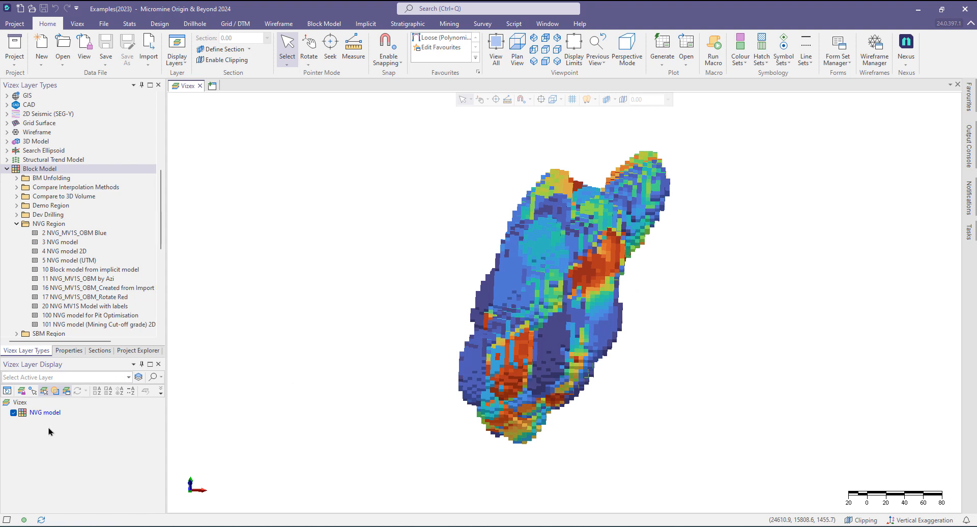
left_click(44, 413)
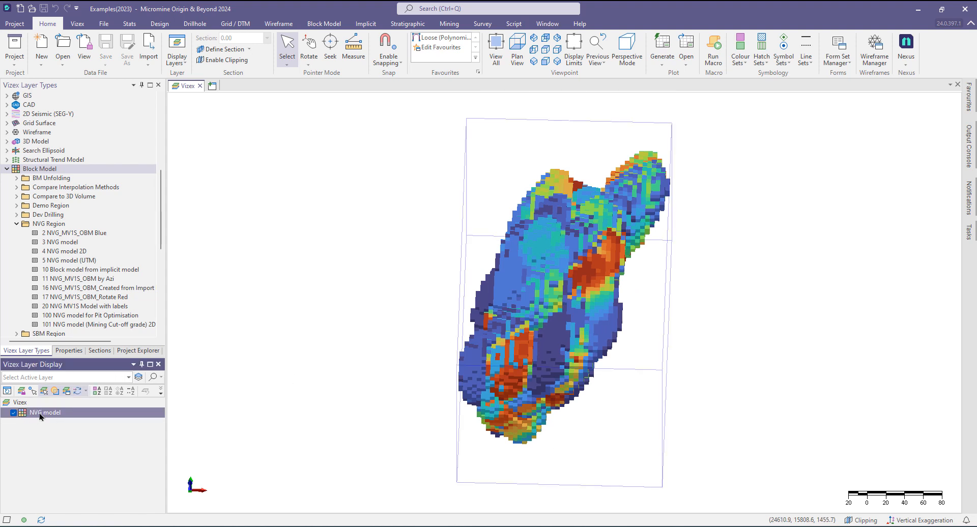
double_click(41, 414)
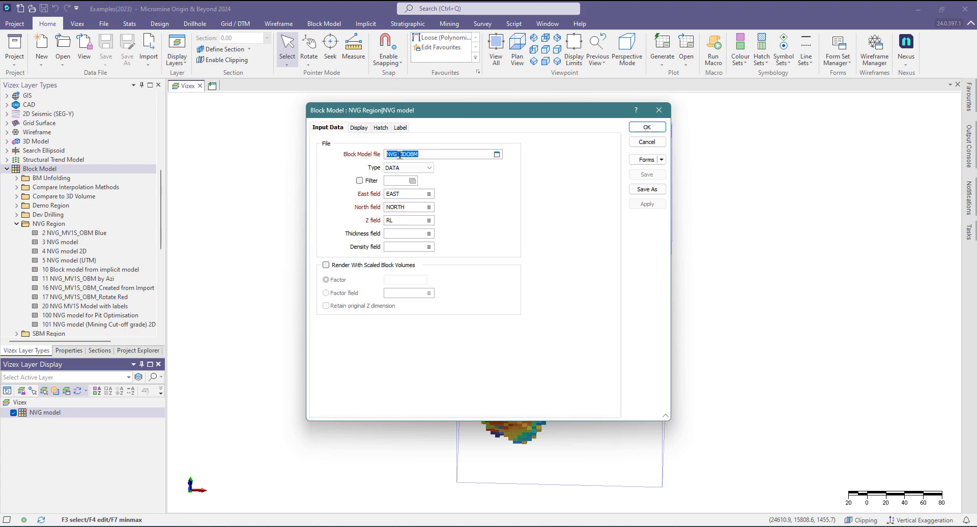
right_click(399, 155)
left_click(423, 163)
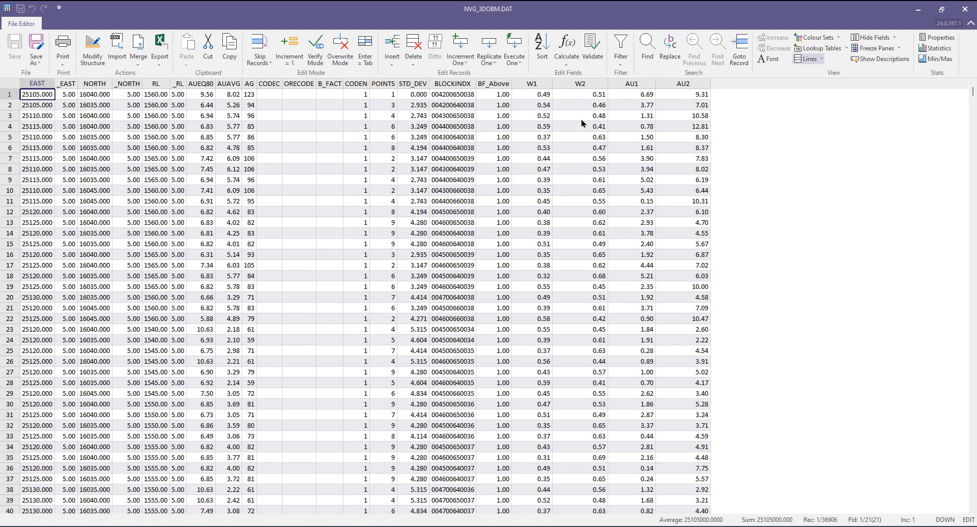
Start an expression calculation on the file and reset its form to clear the existing expressions
left_click(568, 60)
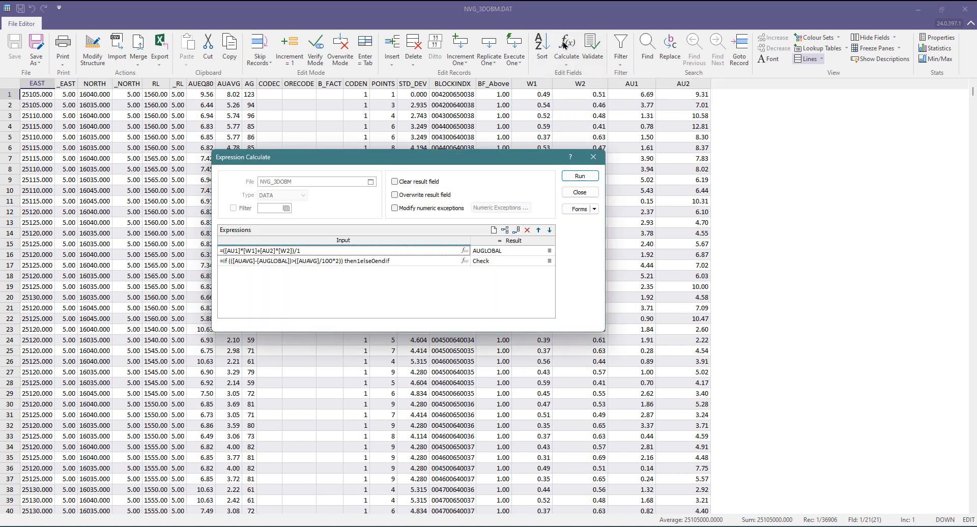
left_click(593, 208)
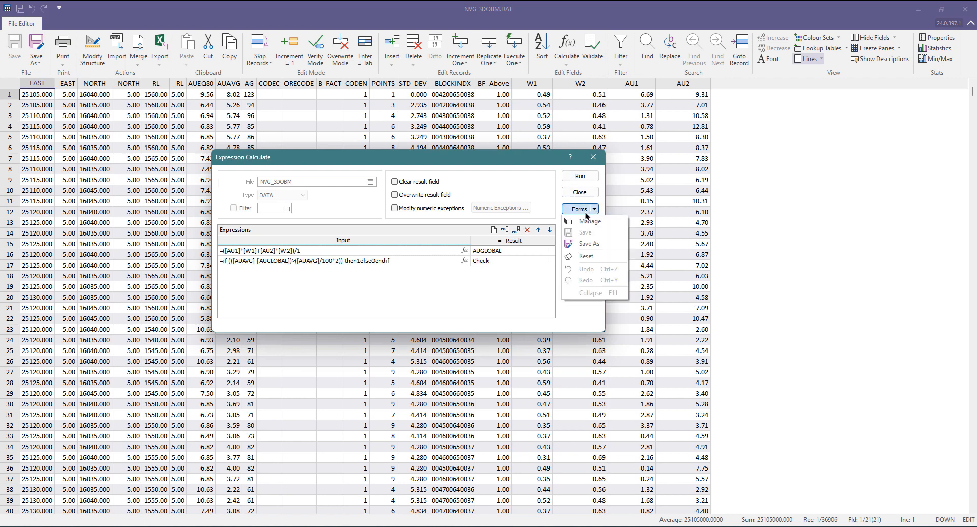
left_click(588, 261)
left_click(263, 276)
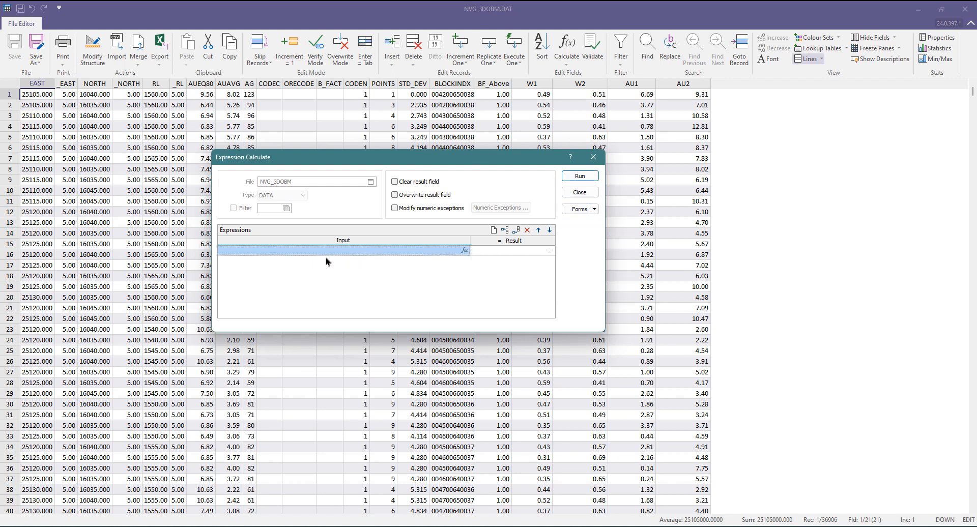
Write the first expression as ([W1]*[AU1]+[W2]*[AU2])/1 using the file's fields
double_click(436, 251)
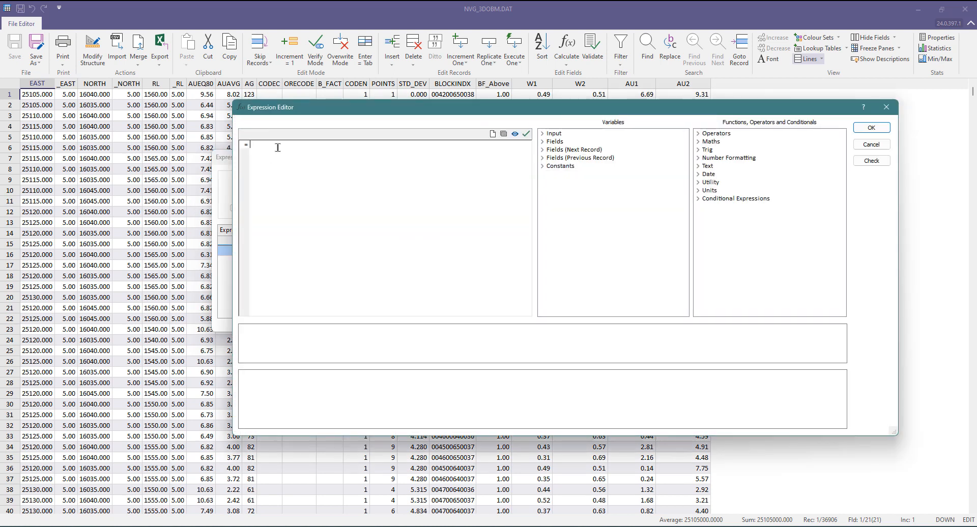
left_click_drag(553, 108, 534, 120)
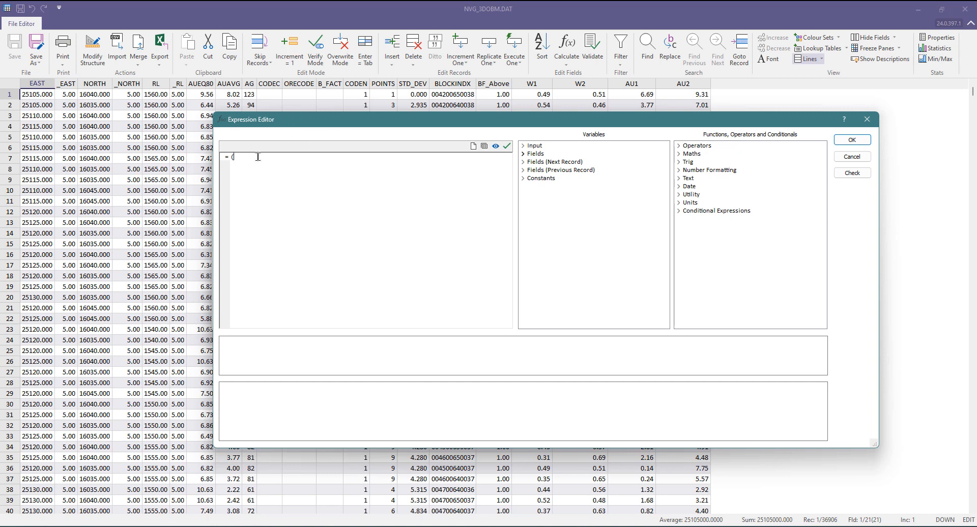
left_click(524, 154)
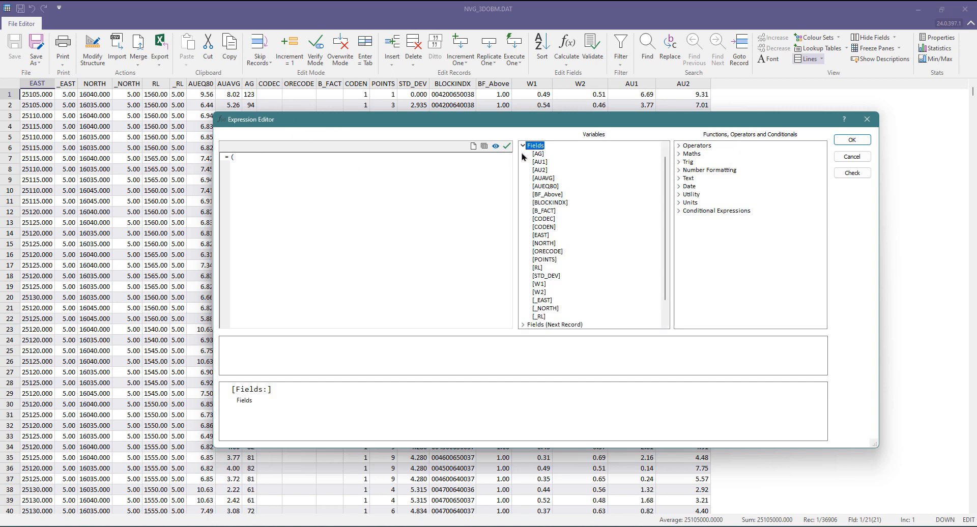
double_click(539, 284)
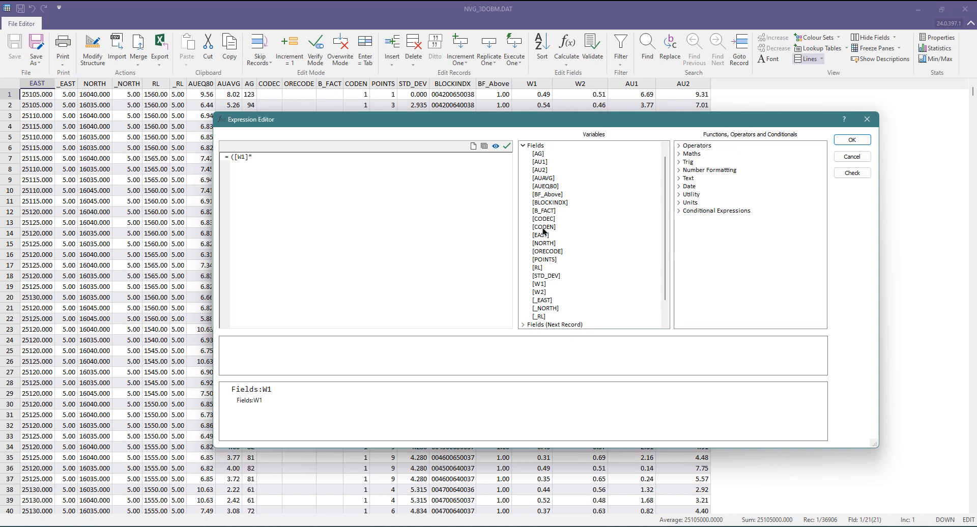
left_click(540, 162)
double_click(540, 163)
type("+")
double_click(539, 292)
type("*")
double_click(541, 170)
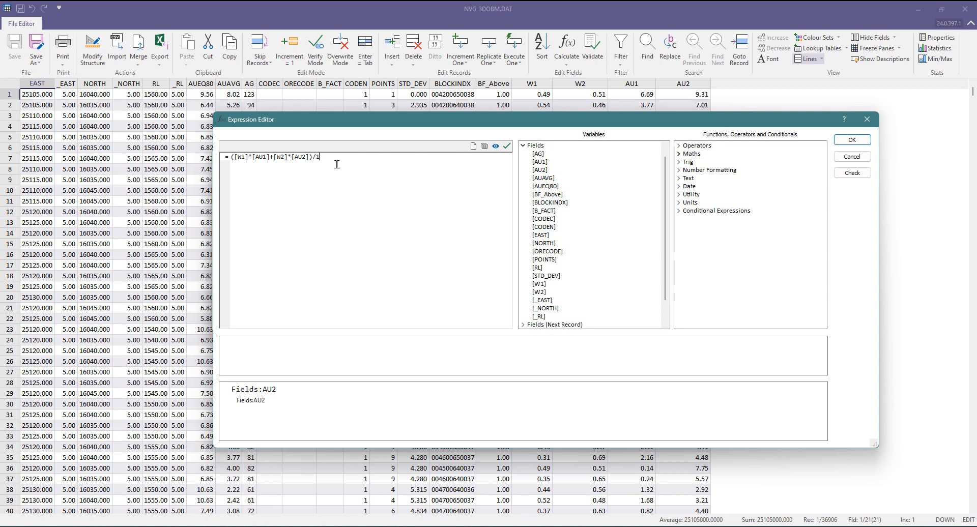
Check the weighted-grade expression's syntax, accept it and send its result to a field named AUGLOBAL
left_click(851, 173)
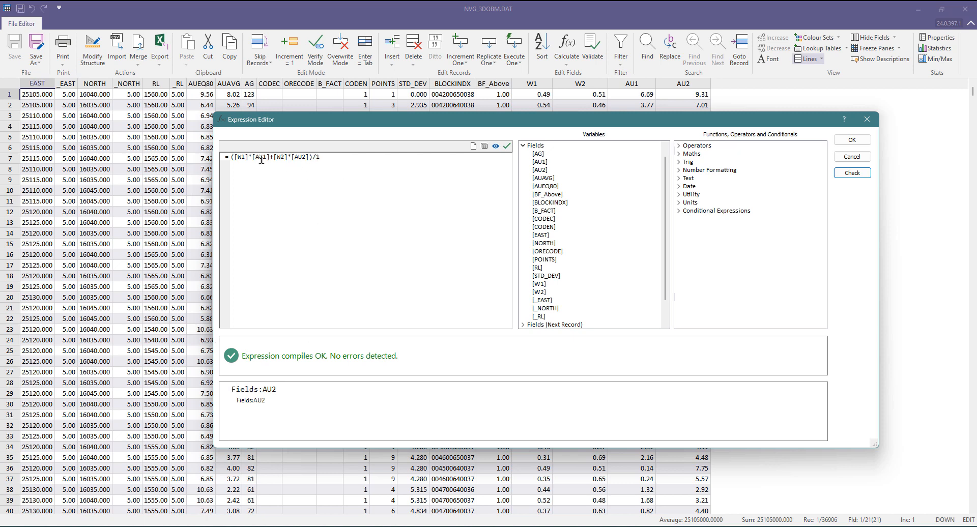
left_click(849, 144)
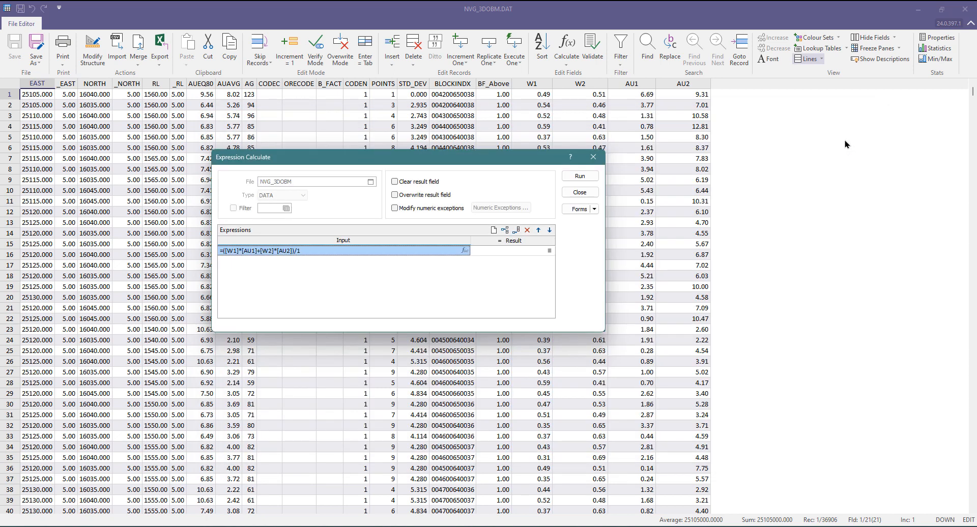
left_click(514, 250)
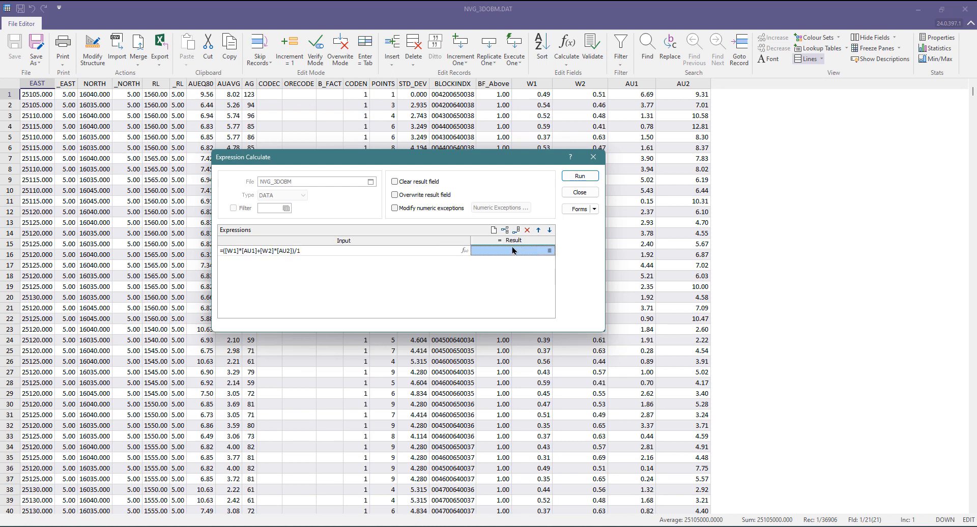
type("AUGLOBAL")
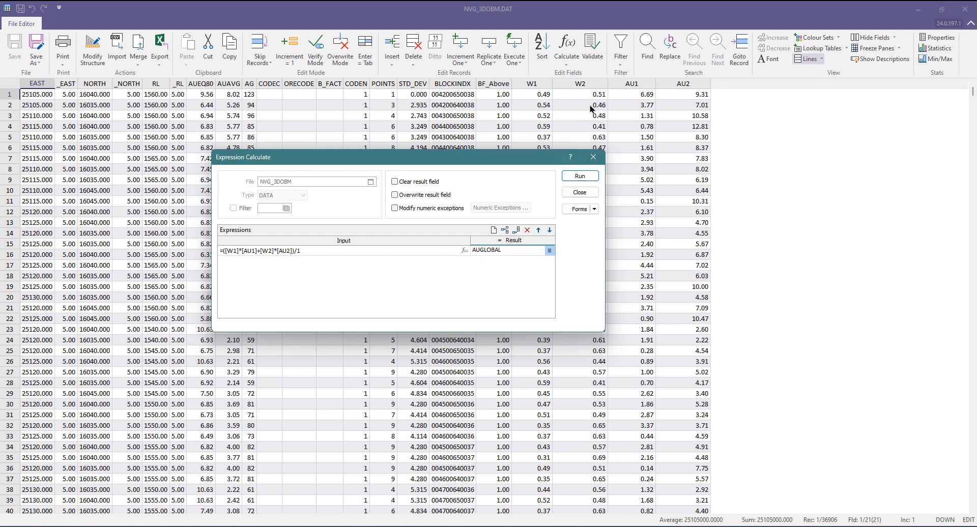
Add a second expression: if ([AUGLOBAL]-[AUAVG])>([AUAVG]/100*2) then 0 else 1 endif
left_click(517, 231)
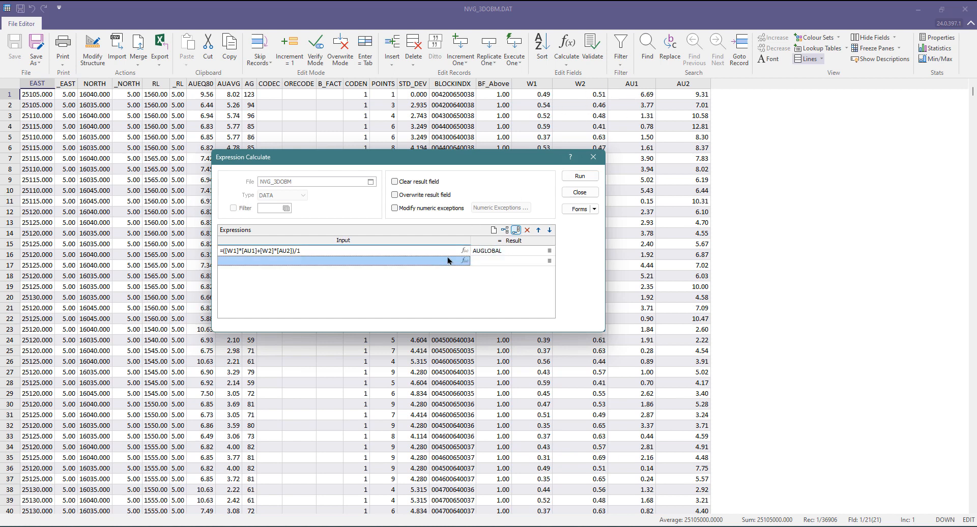
double_click(401, 261)
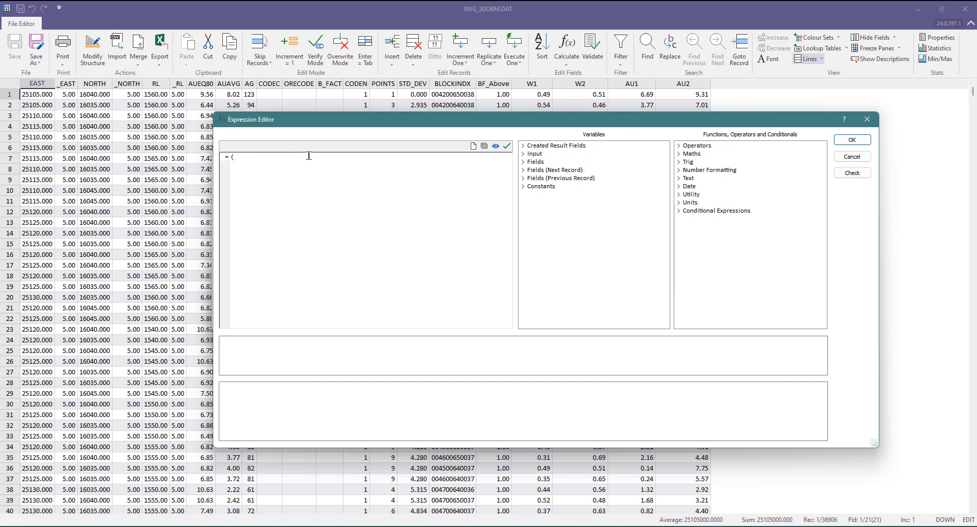
left_click(535, 162)
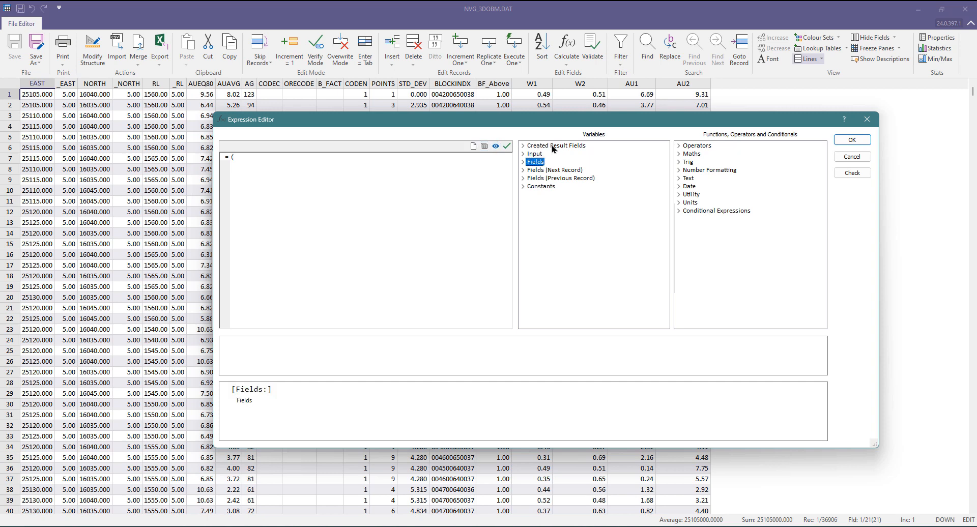
left_click(523, 145)
double_click(548, 154)
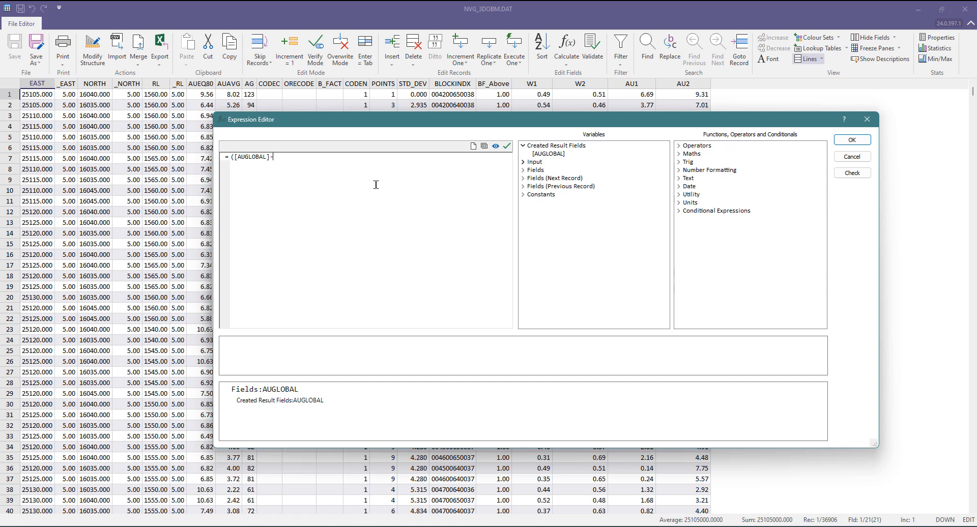
left_click(523, 170)
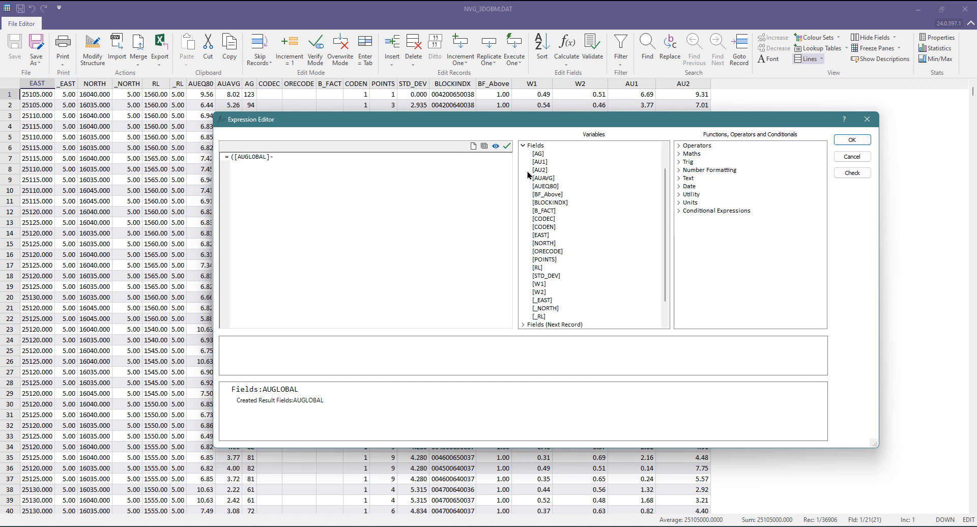
double_click(541, 178)
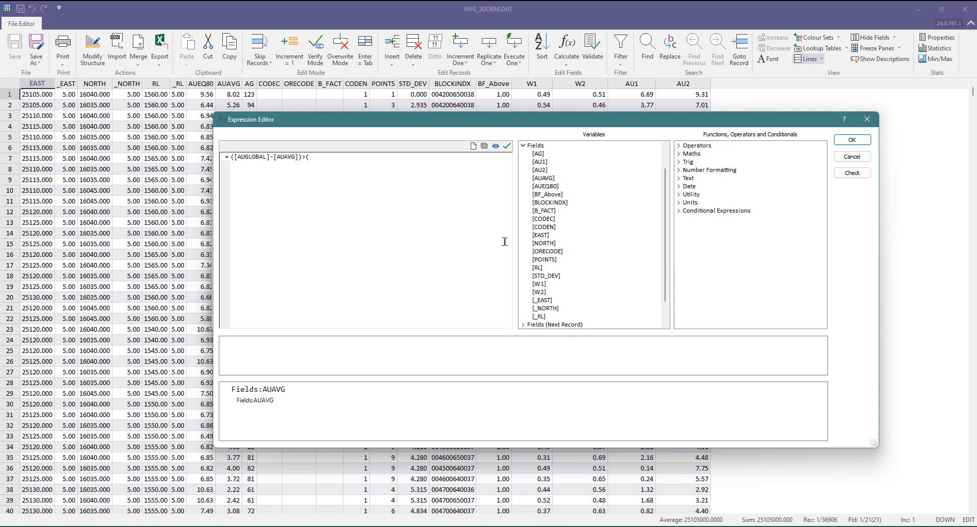
type("if")
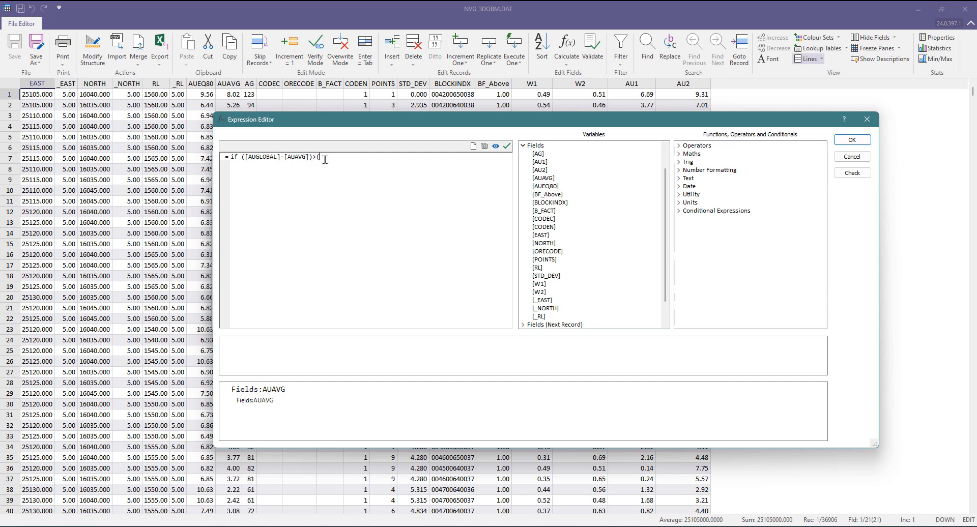
double_click(535, 179)
type("lse")
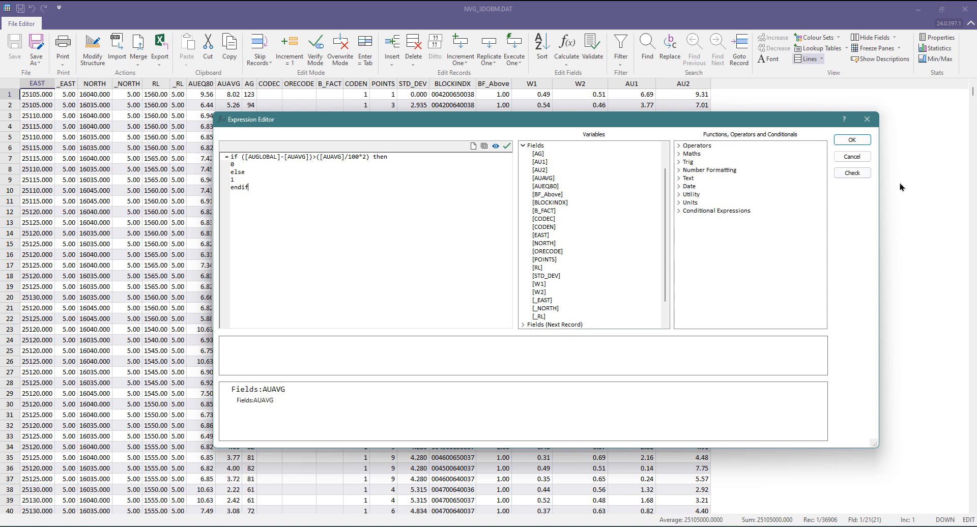
Check the conditional expression's syntax, accept it and send its result to a field named CHECK
left_click(857, 176)
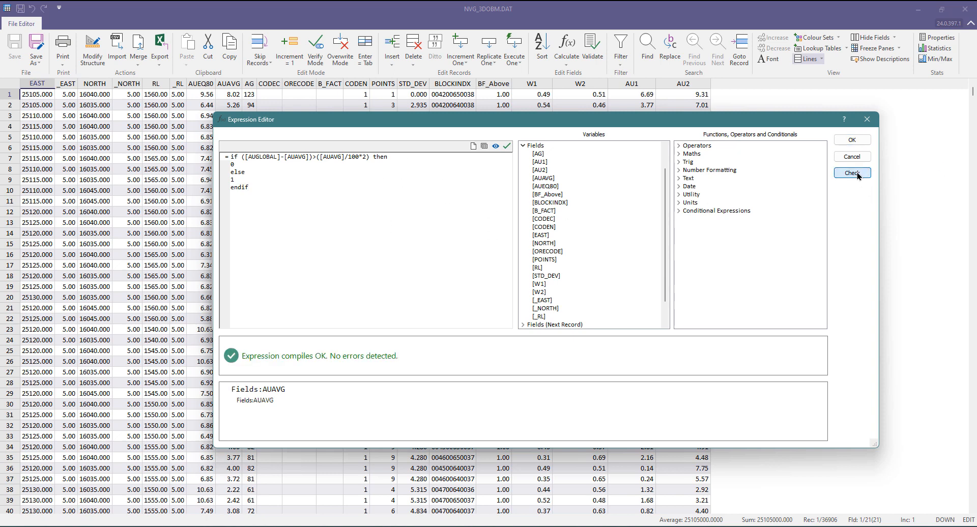
left_click(845, 141)
left_click(495, 261)
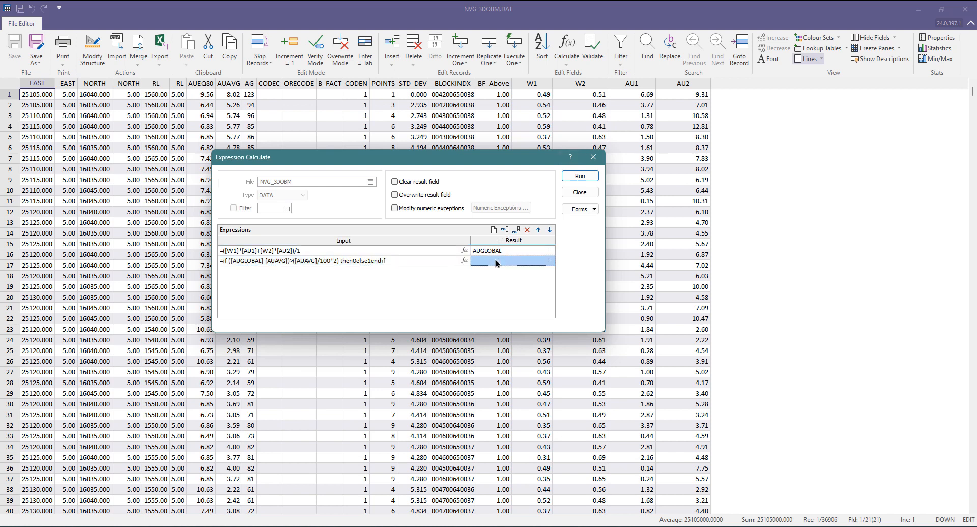
type("CHE")
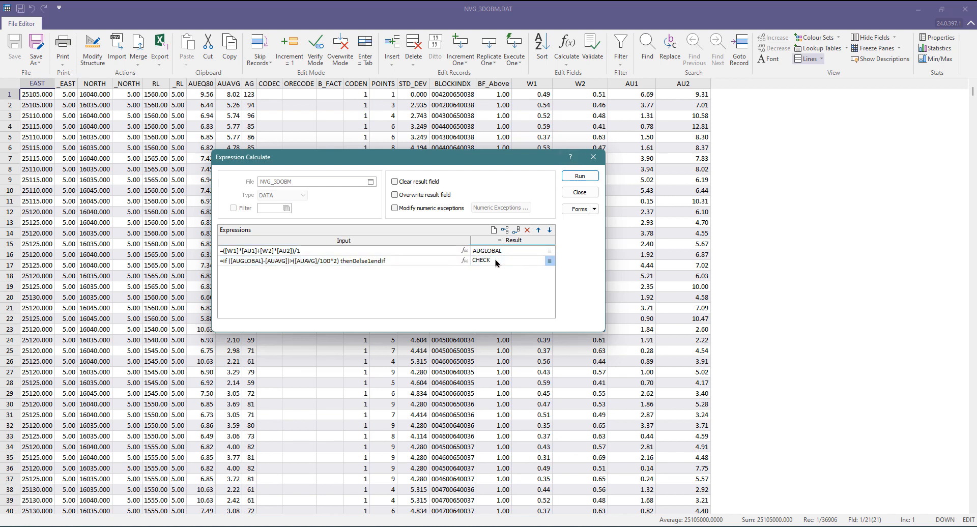
type("CK")
Run both expressions, allowing the AUGLOBAL and CHECK fields to be created, and widen the AUGLOBAL column
left_click(580, 176)
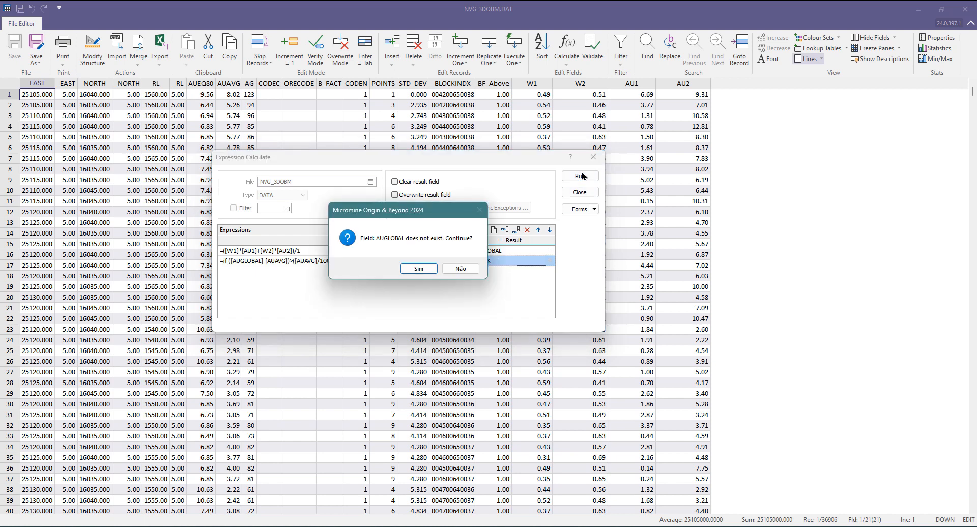
left_click(421, 270)
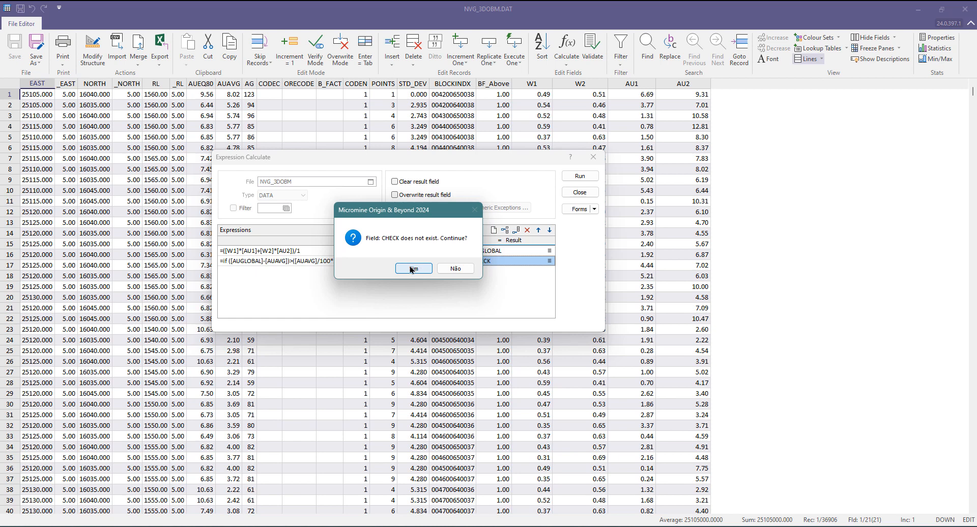
left_click(413, 270)
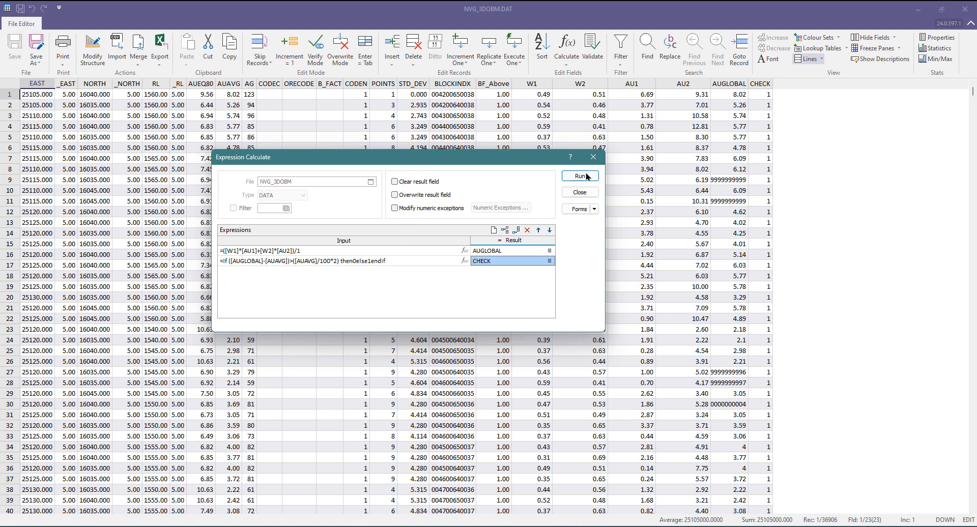
left_click(594, 157)
left_click_drag(748, 85, 810, 86)
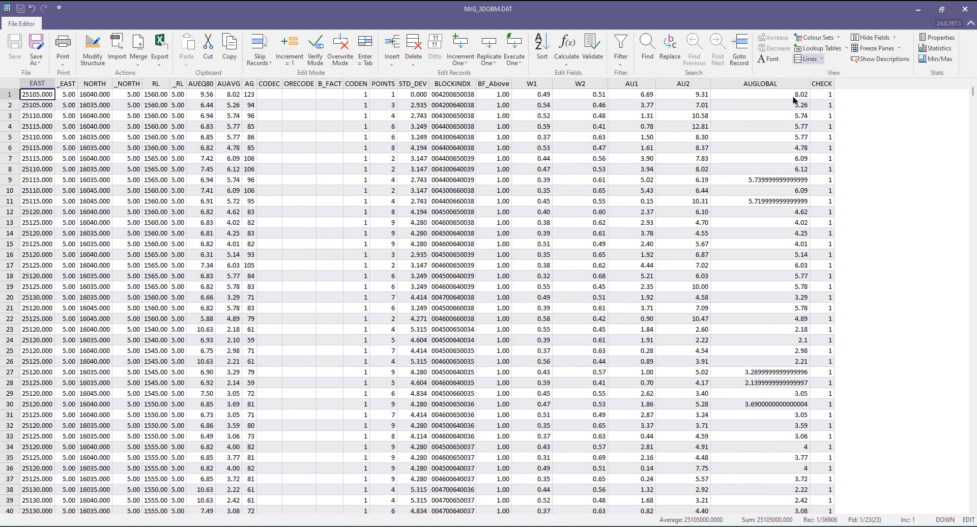
View the descriptive statistics of the CHECK field
left_click(829, 85)
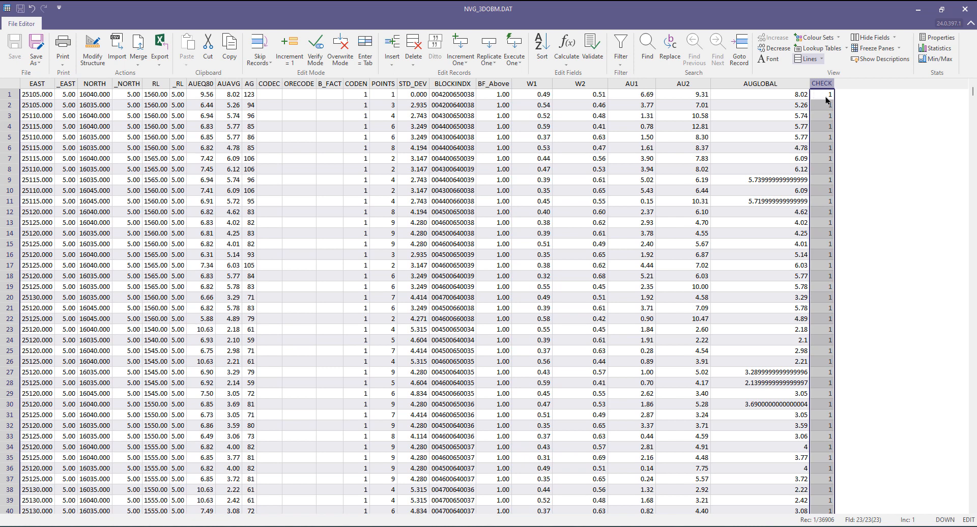
left_click(936, 47)
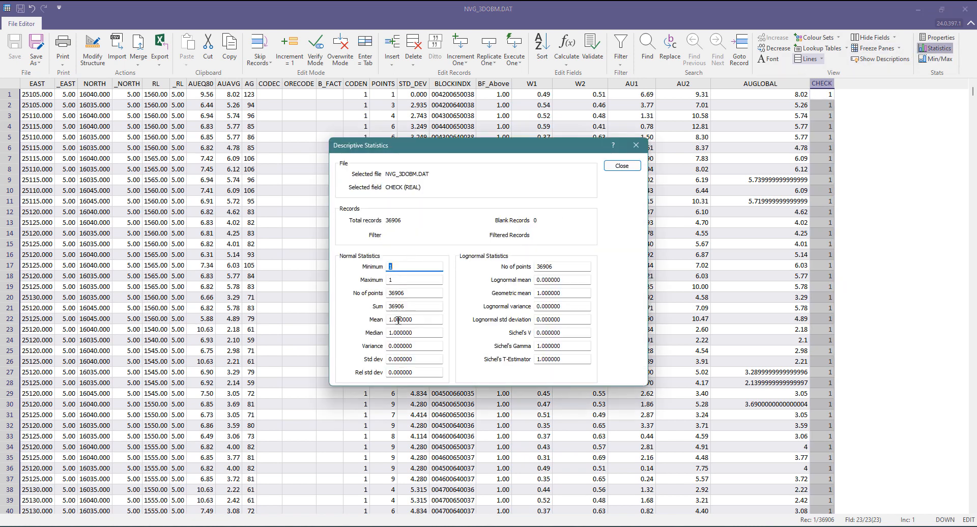
left_click(635, 145)
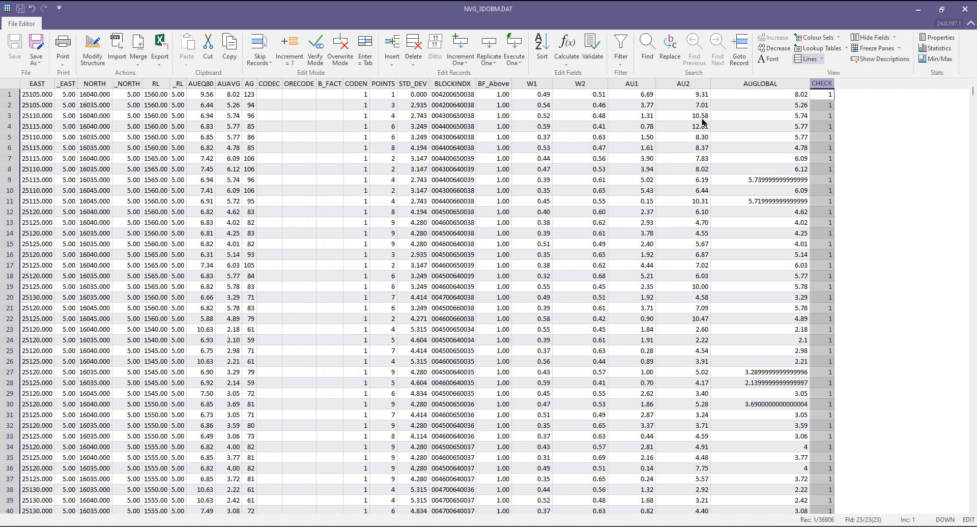
Reopen the conditional expression behind the CHECK field and review its 0 and 1 outcomes without editing it
left_click(577, 48)
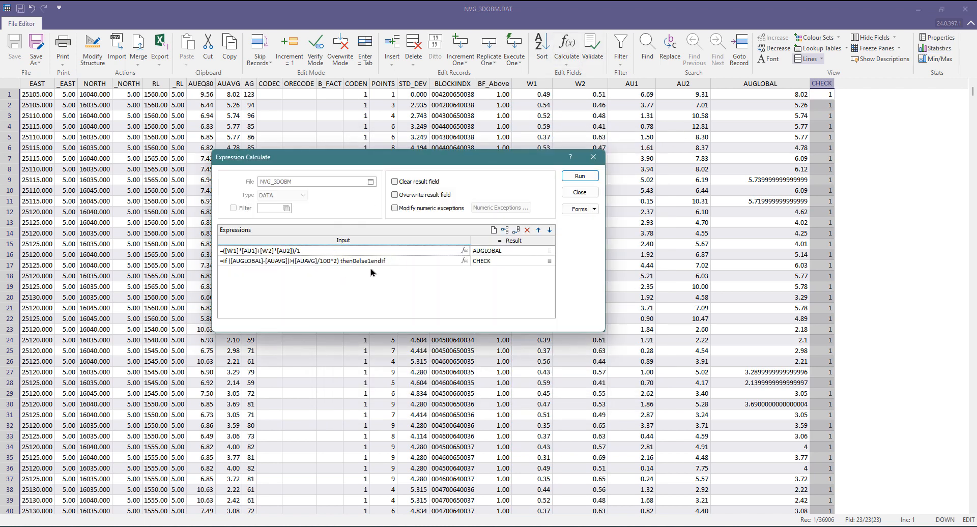
left_click(421, 263)
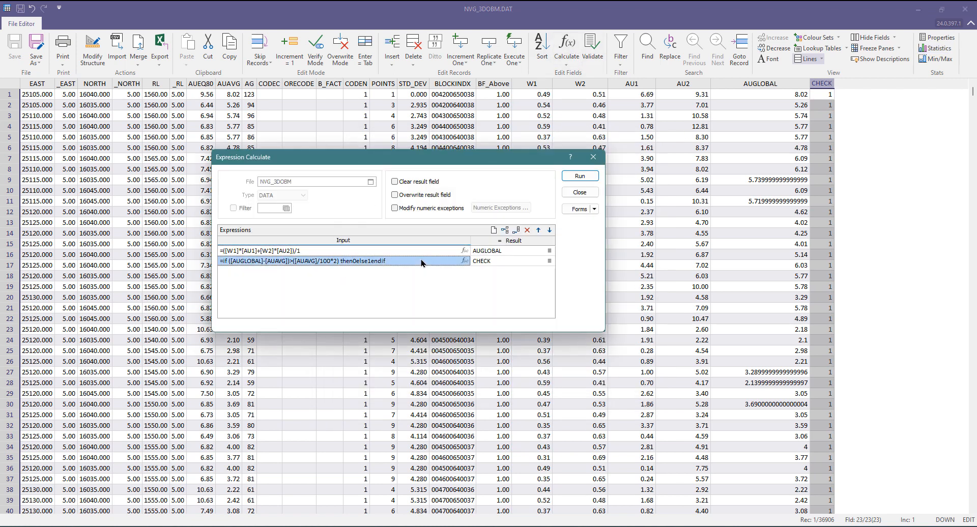
double_click(420, 262)
left_click(255, 174)
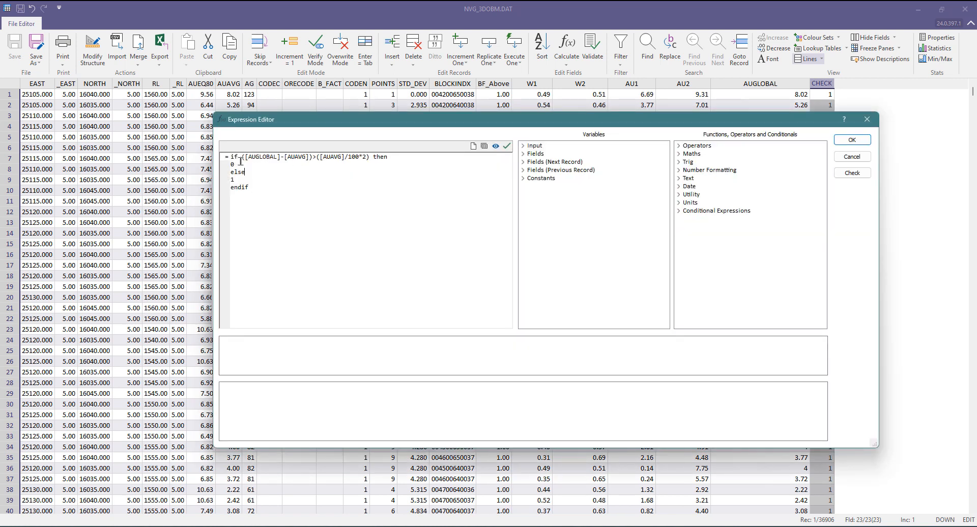
left_click(241, 164)
left_click(866, 120)
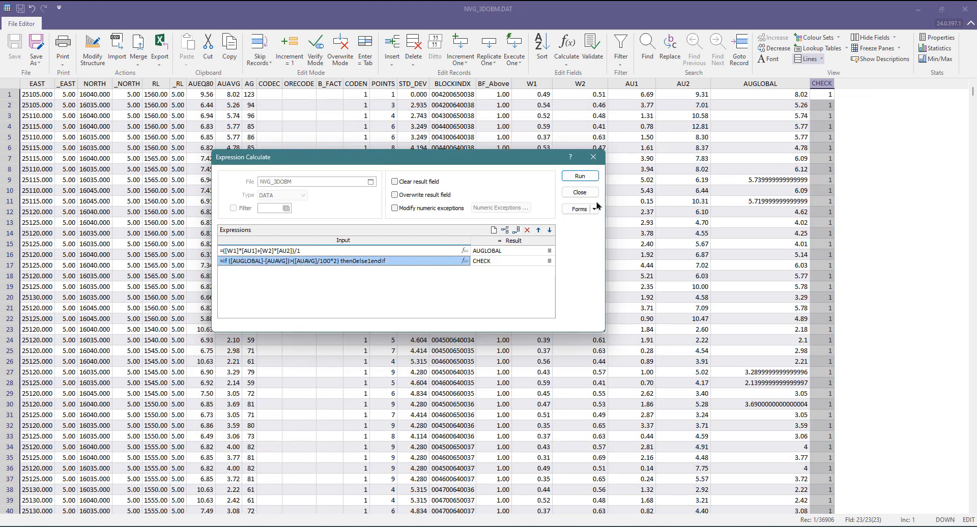